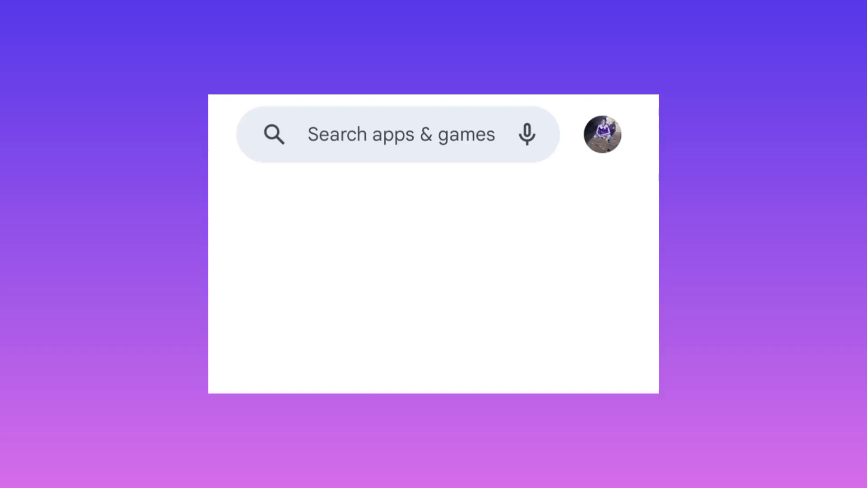
- Search the Play Store for 'we tunnel vpn' using the search suggestion
click(399, 134)
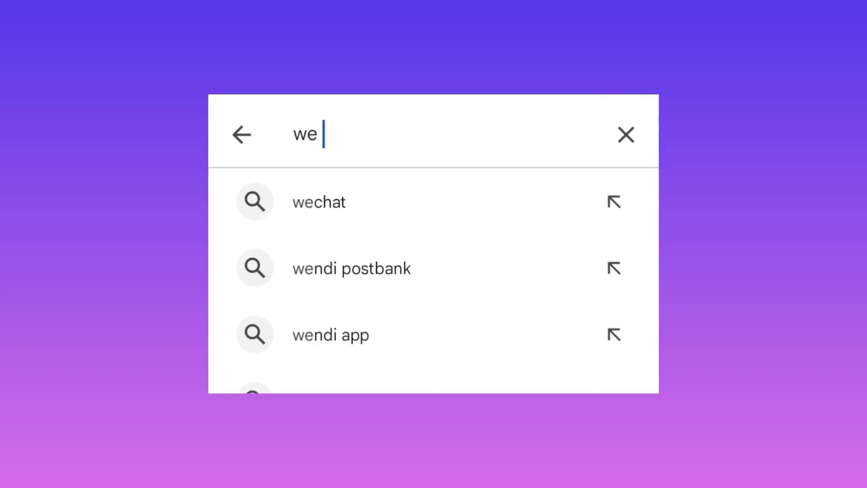
text( tunnel)
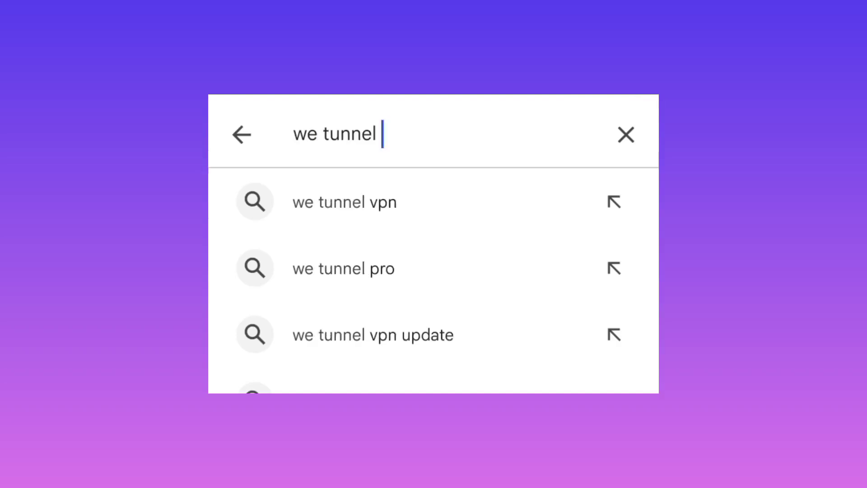
click(345, 202)
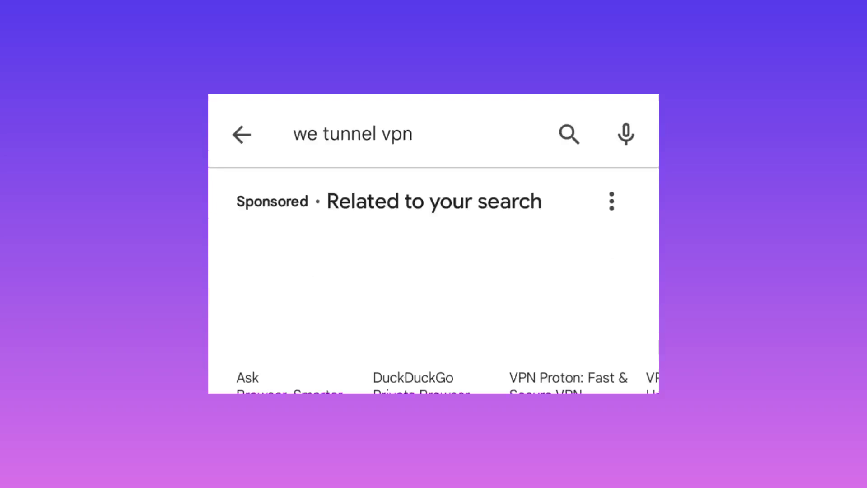
scroll(434, 292, down, 3)
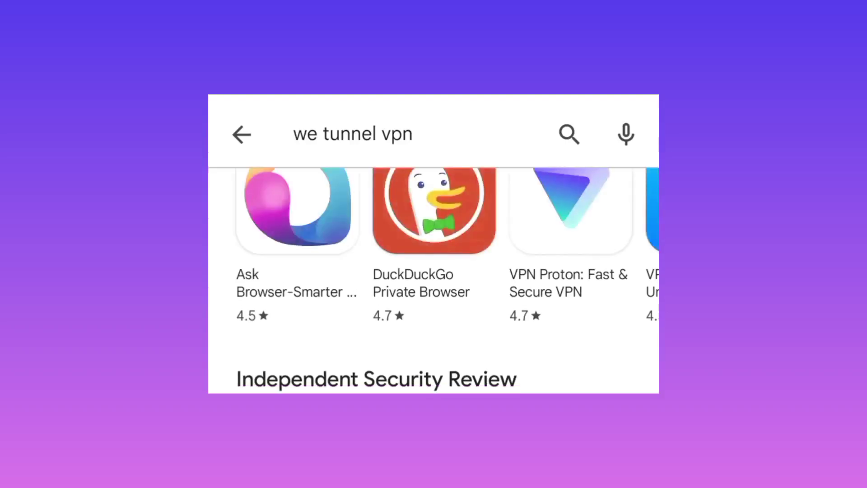
scroll(435, 271, down, 5)
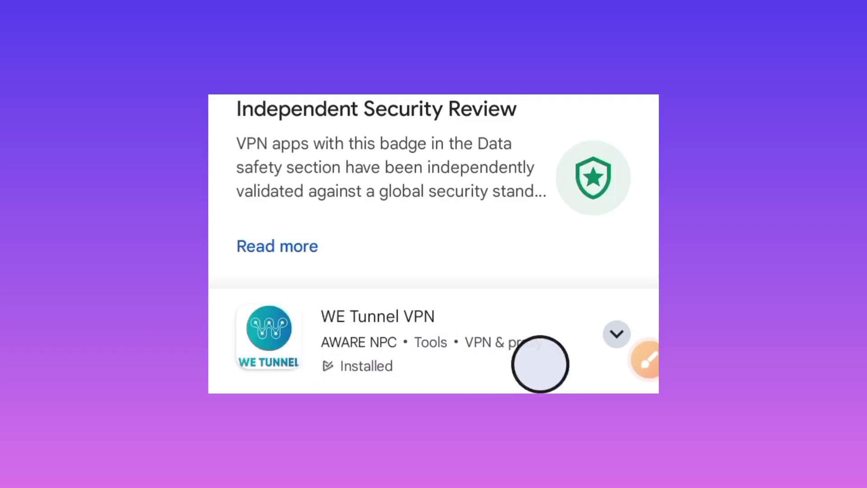
- Open the WE Tunnel VPN listing from the search results
click(541, 364)
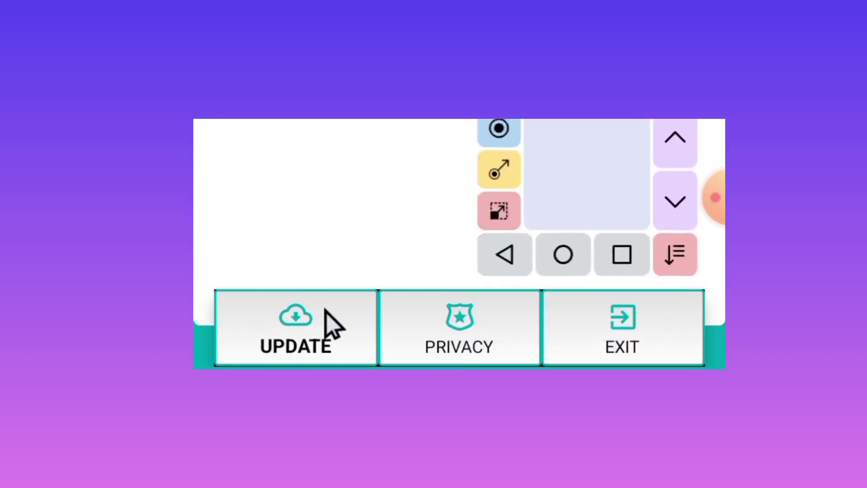
- Bring up WE Tunnel VPN's Config Updater dialog from the UPDATE button
click(327, 311)
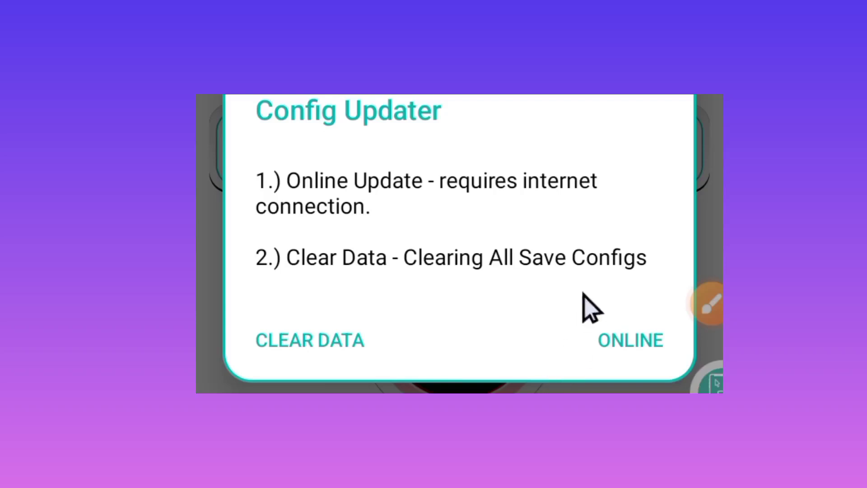